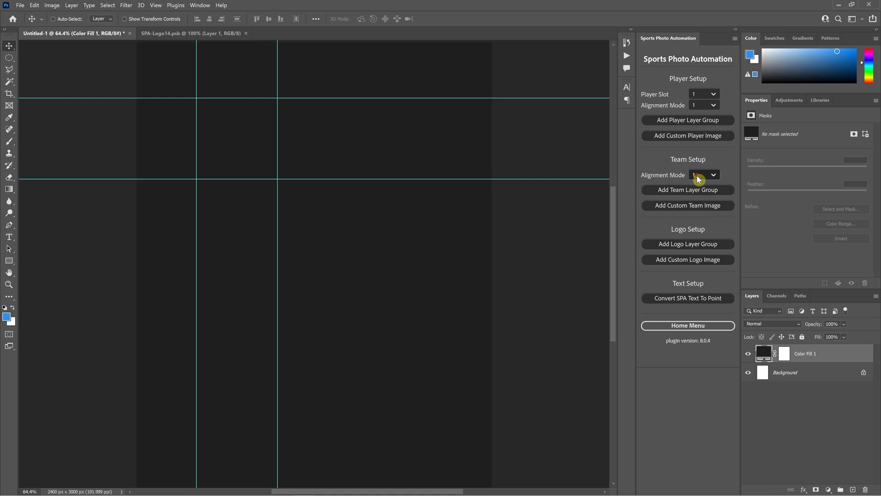
- Add a logo layer group with a logo file size of 1200 × 1200 pixels
left_click(667, 174)
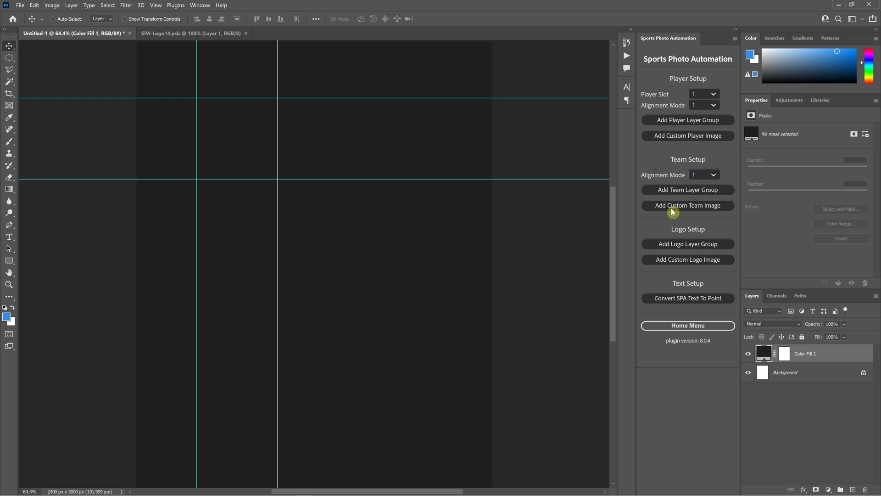
left_click(681, 245)
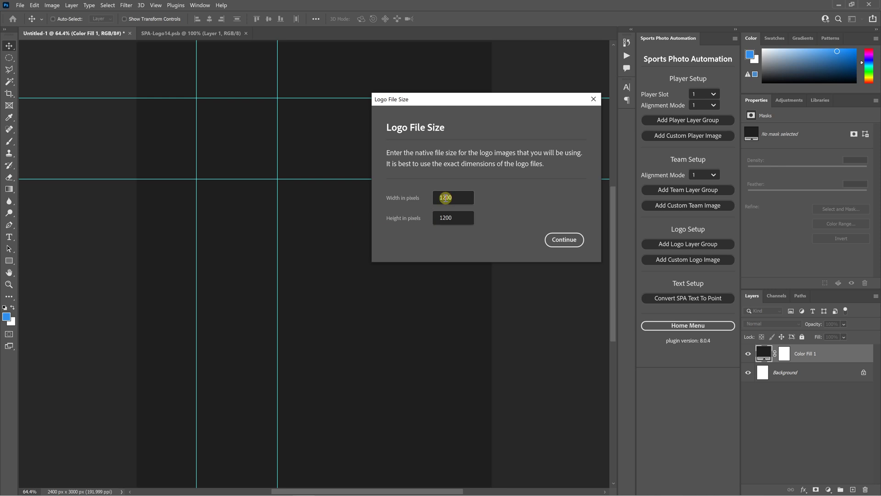
left_click(448, 218)
left_click(446, 198)
left_click(449, 218)
left_click(465, 198)
double_click(448, 218)
left_click(565, 240)
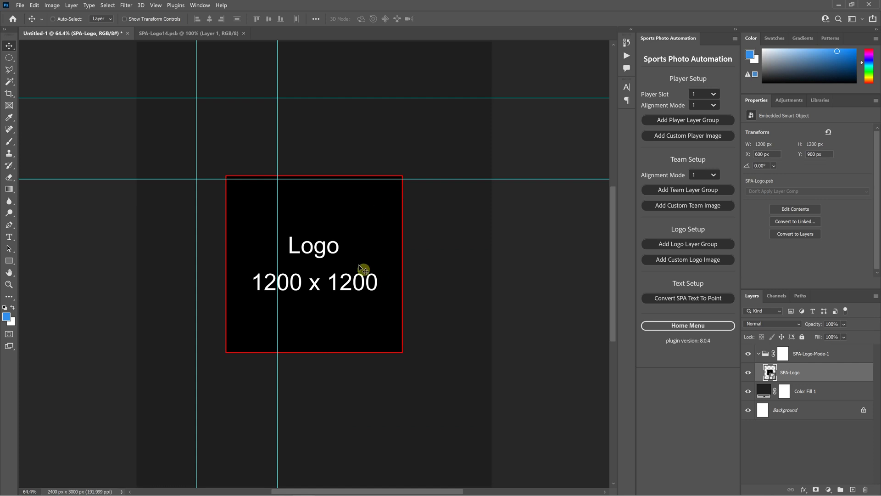
- Scale the logo placeholder to about 594 px square at the upper-left guide intersection and align the other two guides to its edges
left_click_drag(362, 264, 364, 202)
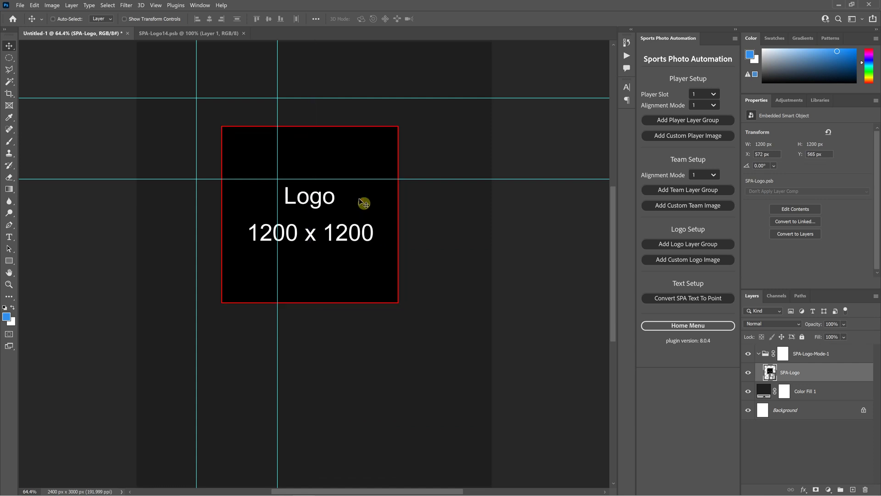
key("ctrl+t")
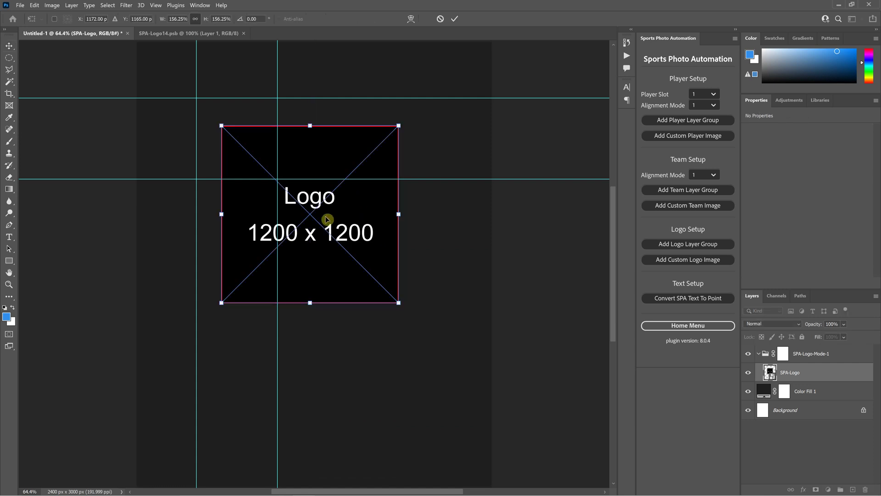
left_click_drag(393, 298, 307, 210)
left_click_drag(280, 135, 254, 108)
mouse_move(281, 186)
left_mouse_down()
mouse_move(275, 179)
mouse_move(284, 186)
left_mouse_up()
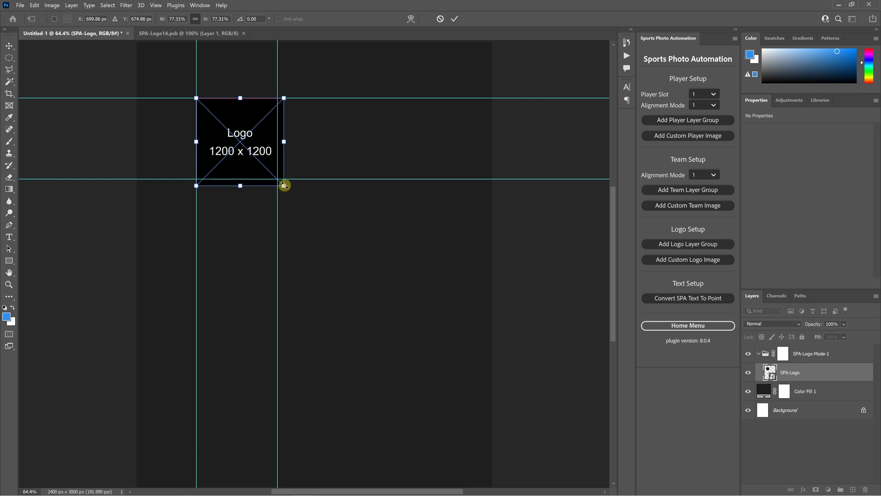
left_click(454, 19)
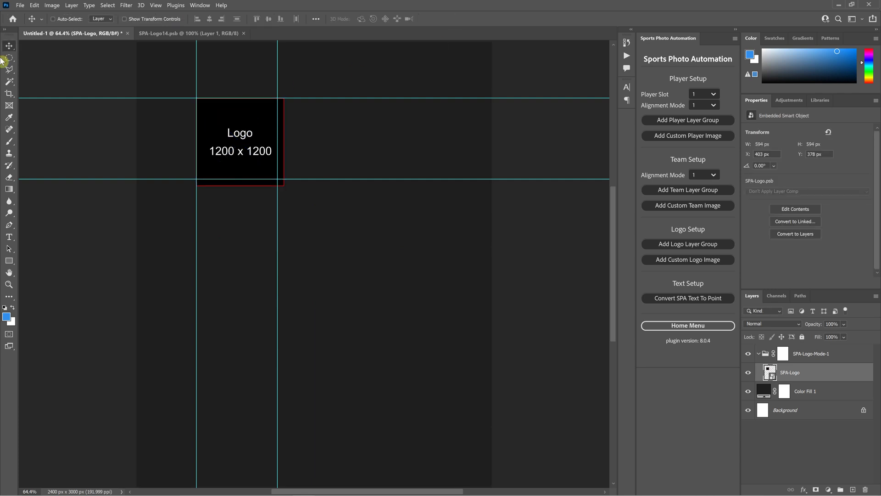
left_click_drag(277, 53, 284, 53)
left_click_drag(303, 179, 304, 186)
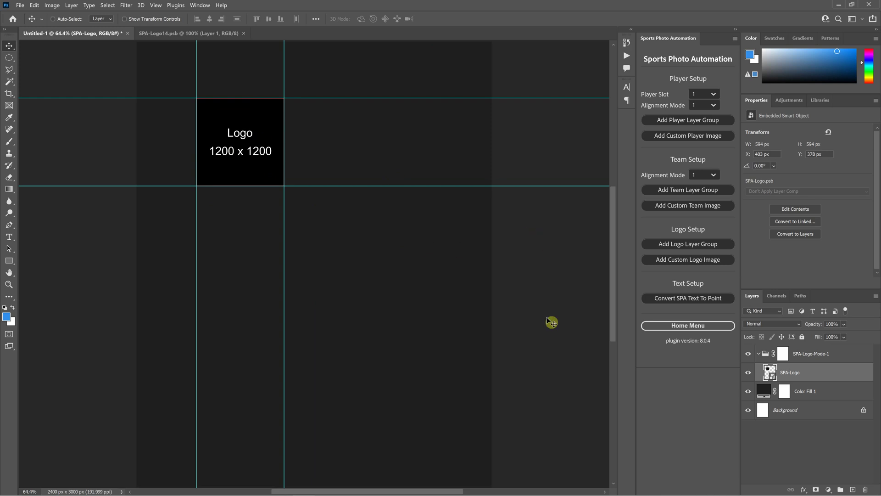
- Add nubs.png from the logos folder as the custom logo image in the placeholder
left_click(680, 261)
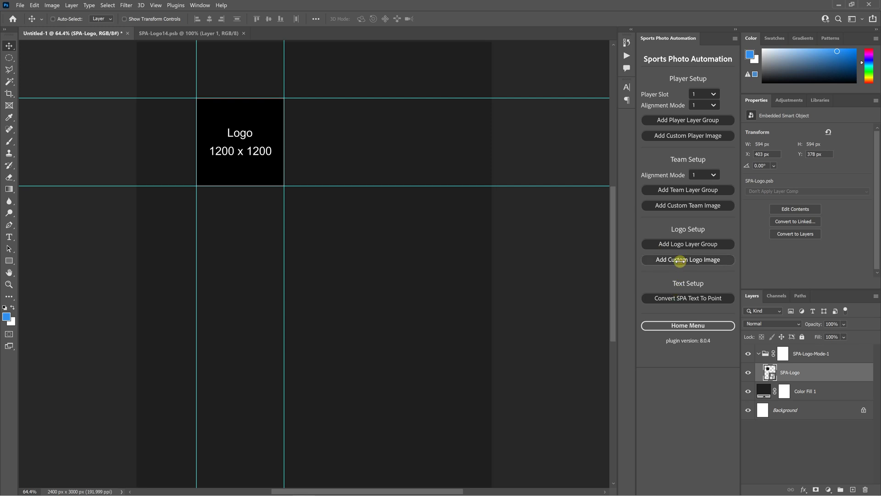
left_click(197, 72)
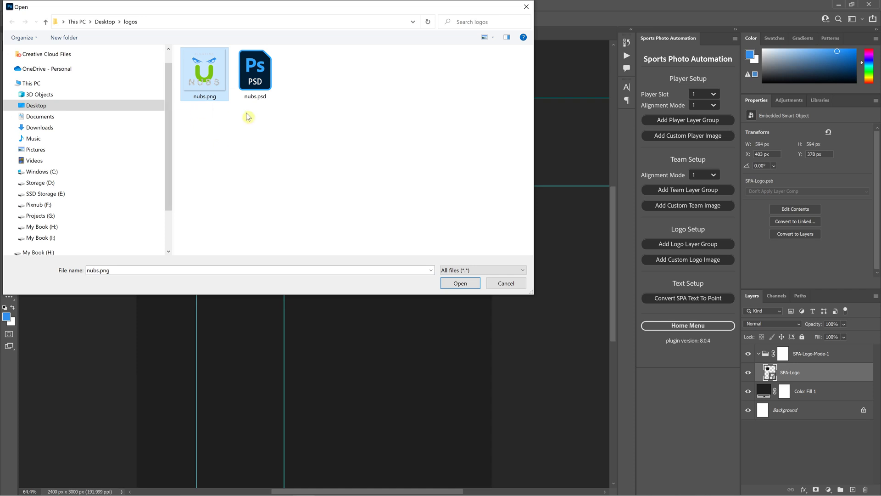
left_click(459, 282)
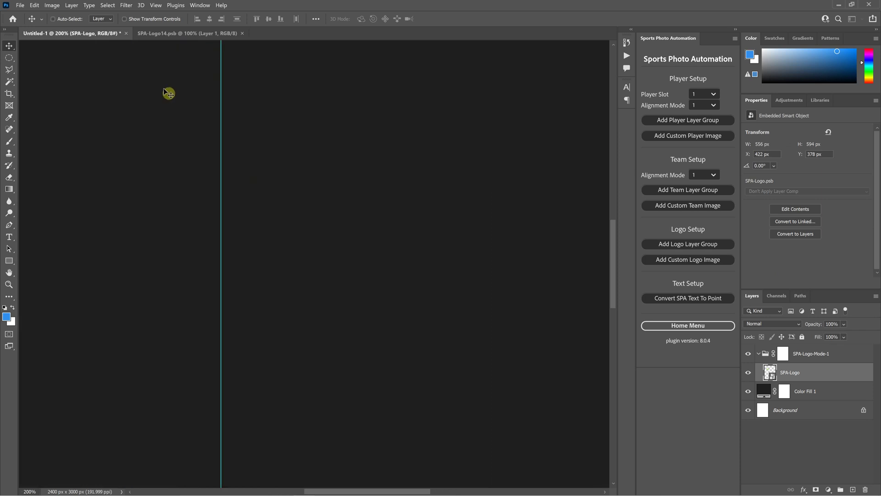
key("h")
left_click_drag(112, 94, 346, 435)
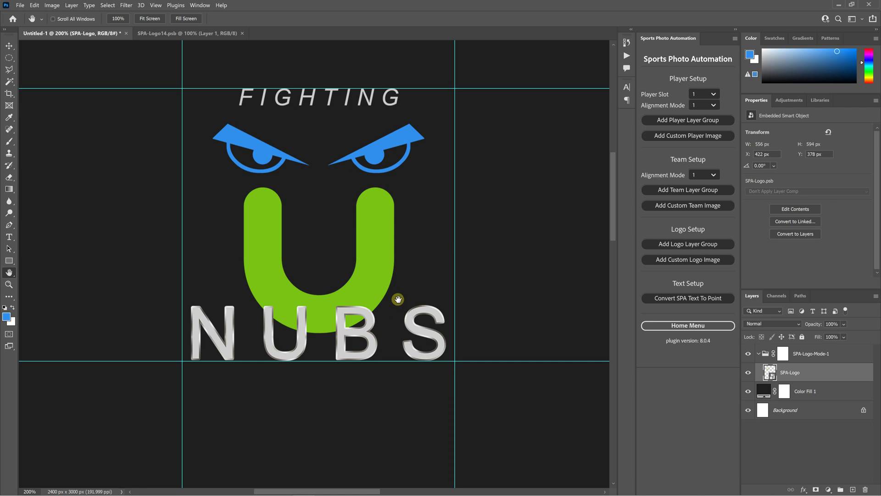
- Examine the contents of the SPA-Logo smart object and the original nubs.png, closing each one after checking it
double_click(774, 378)
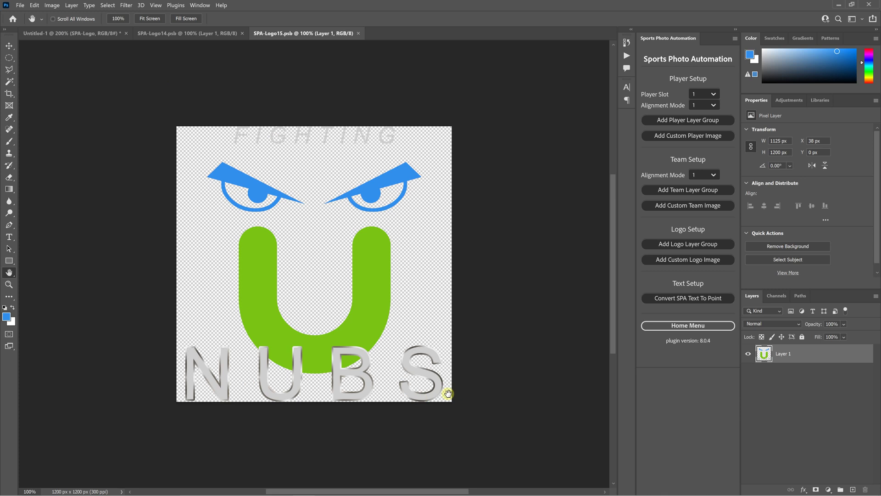
left_click(359, 33)
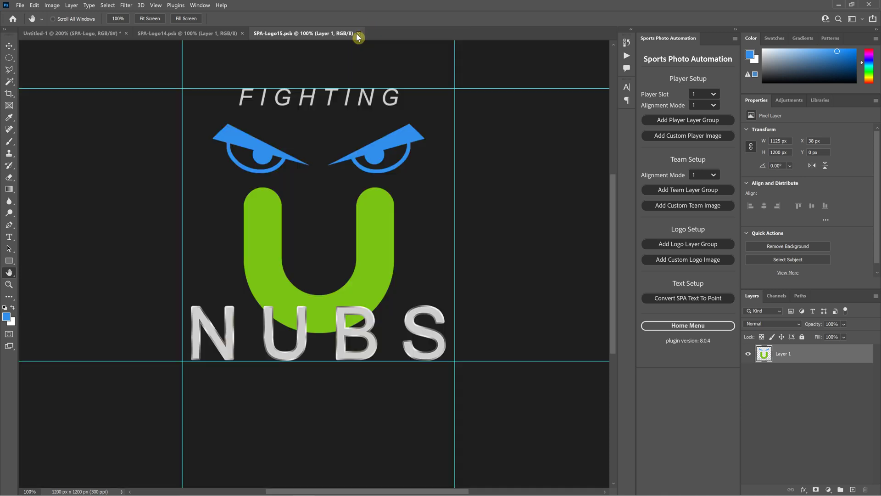
left_click(20, 5)
left_click(27, 22)
double_click(204, 72)
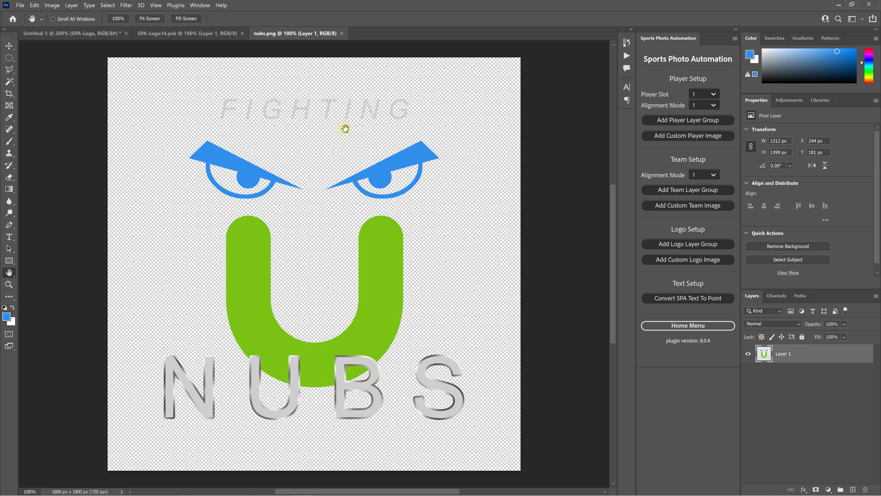
left_click(342, 33)
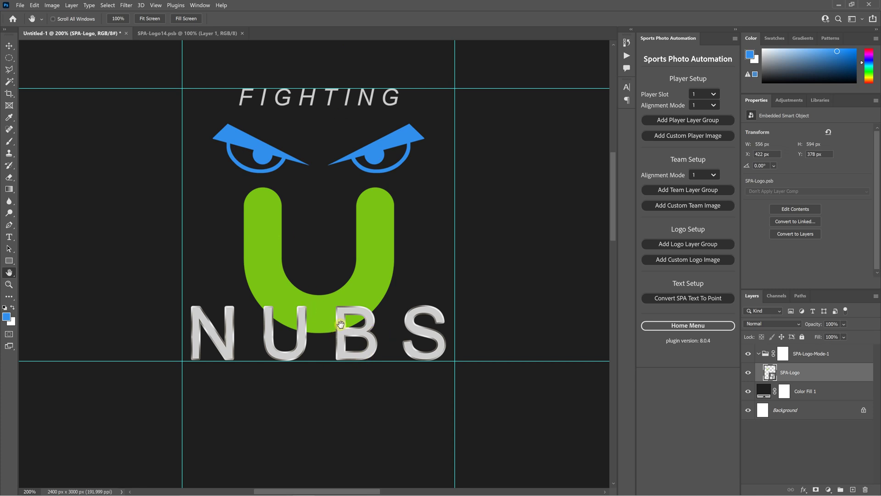
- Open nubs.png and crop its canvas to the logo's pixels using a selection loaded from Layer 1, leaving nothing selected
left_click(21, 6)
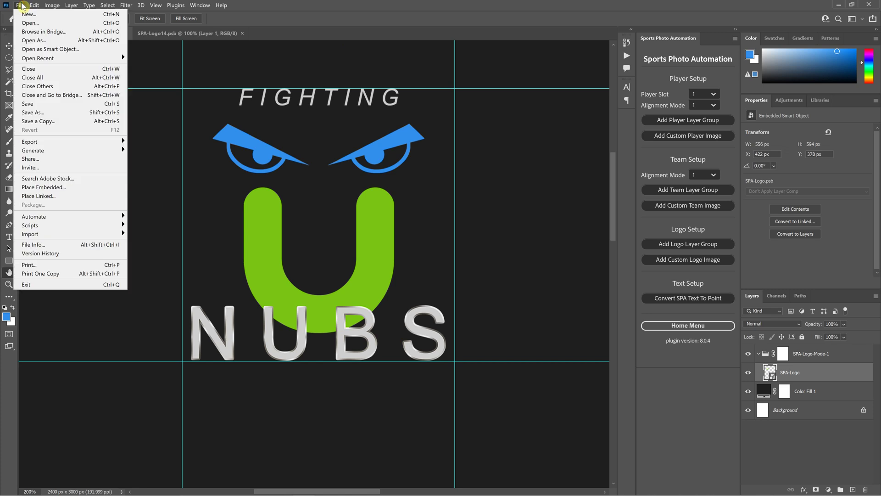
left_click(30, 23)
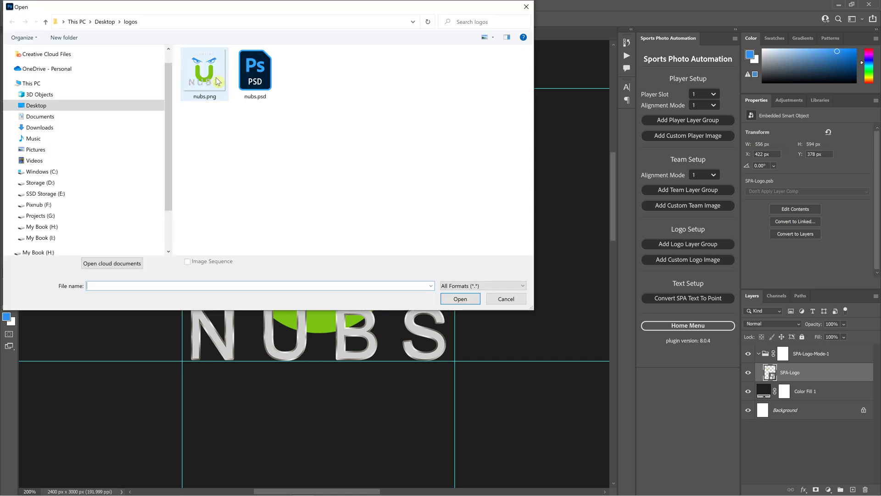
double_click(209, 81)
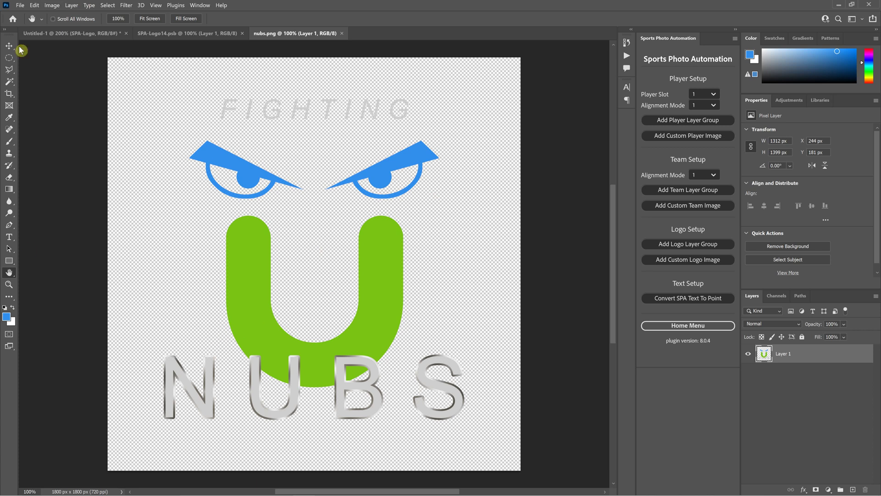
left_click_drag(764, 354, 763, 357)
left_click(763, 358, "ctrl")
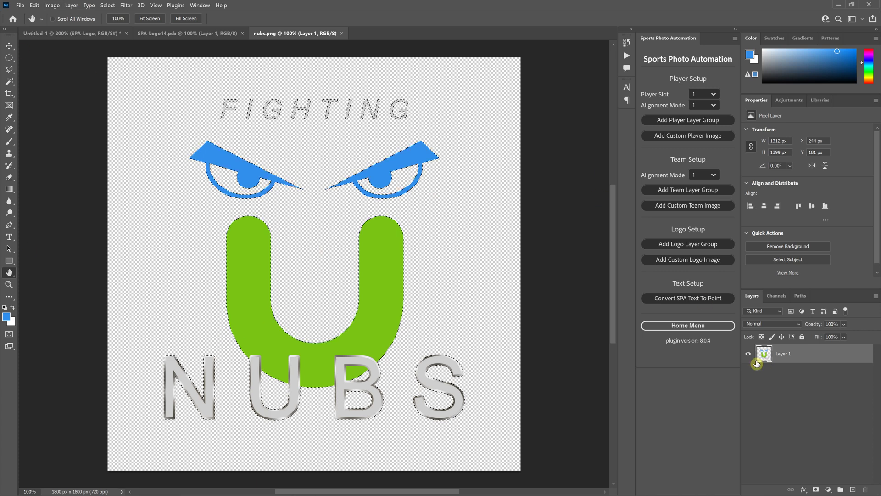
left_click(52, 5)
left_click(75, 92)
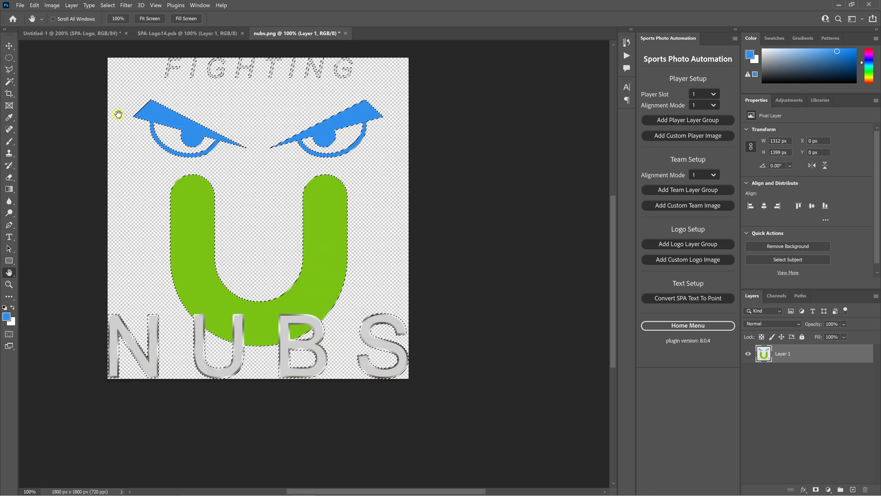
left_click(109, 6)
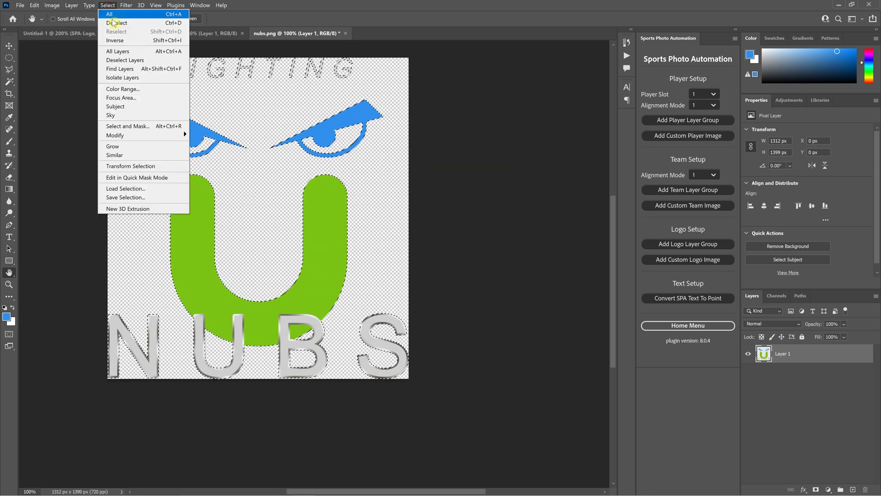
left_click(117, 22)
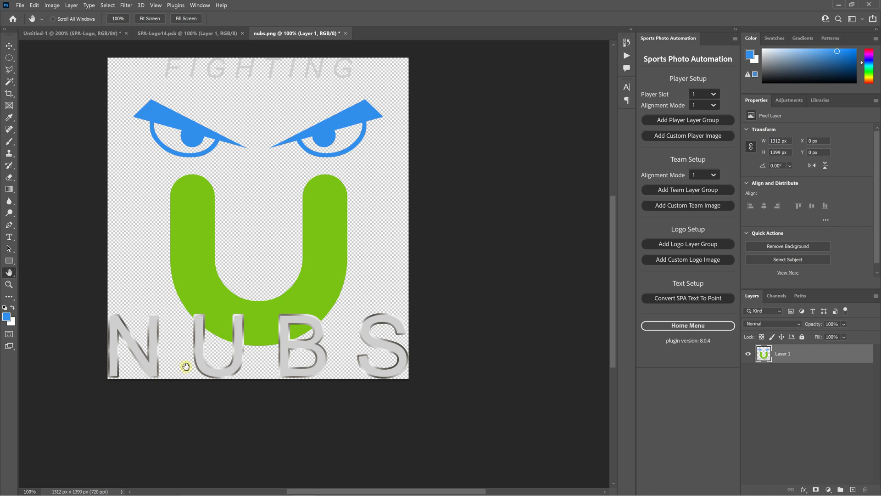
- Examine how the logo fits the canvas in SPA-Logo14.psb and the guides in the Untitled-1 document
left_click(196, 33)
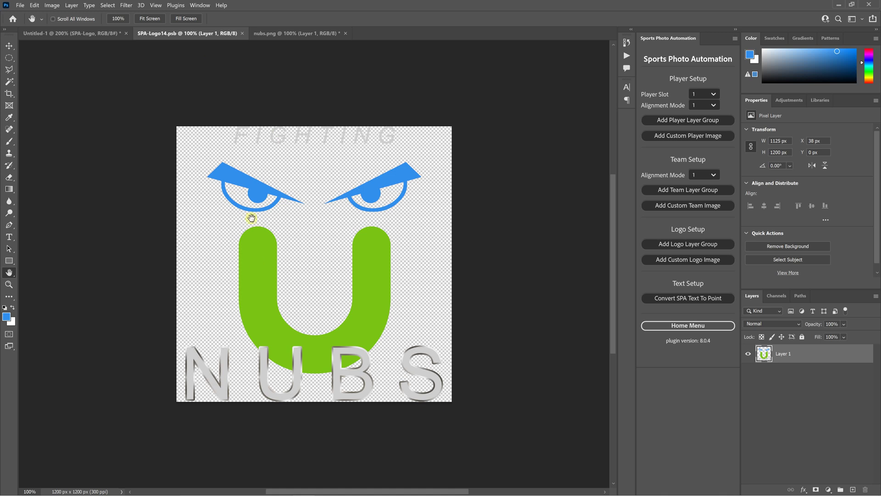
left_click_drag(286, 156, 282, 185)
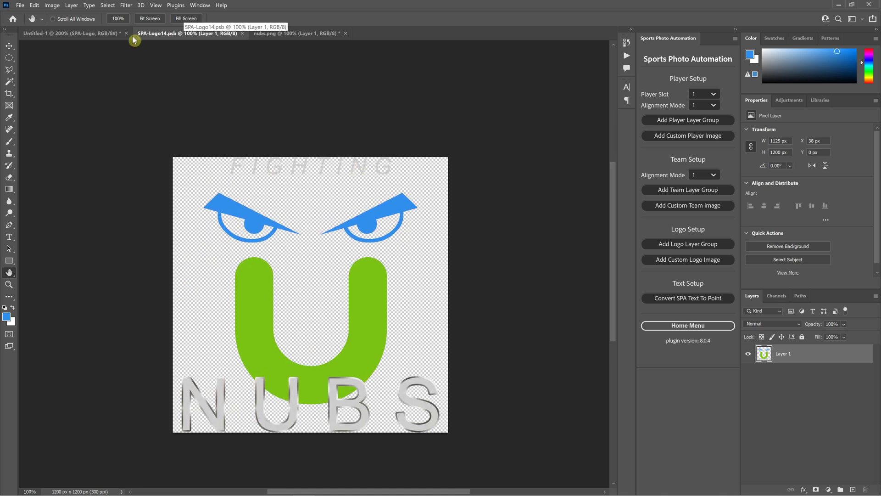
left_click(59, 34)
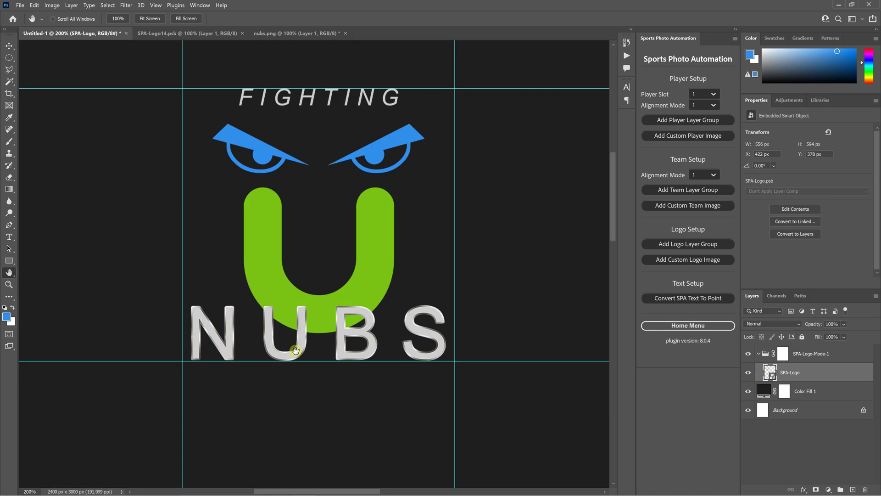
- Set the canvas size of nubs.png to 2200 × 2000 pixels and return to the Untitled-1 document
left_click(305, 34)
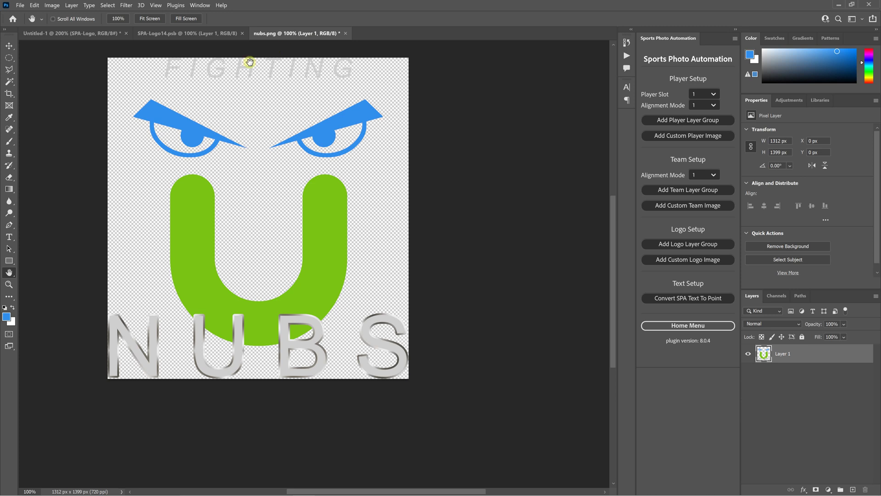
left_click(52, 6)
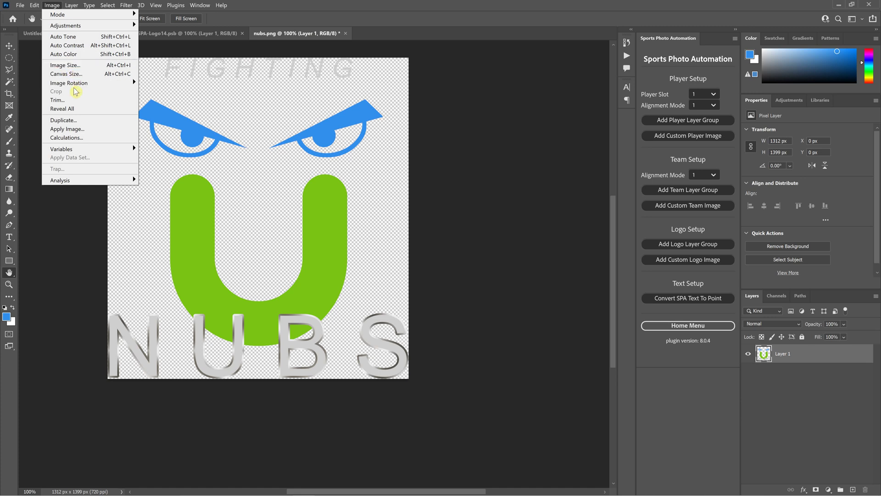
left_click(65, 74)
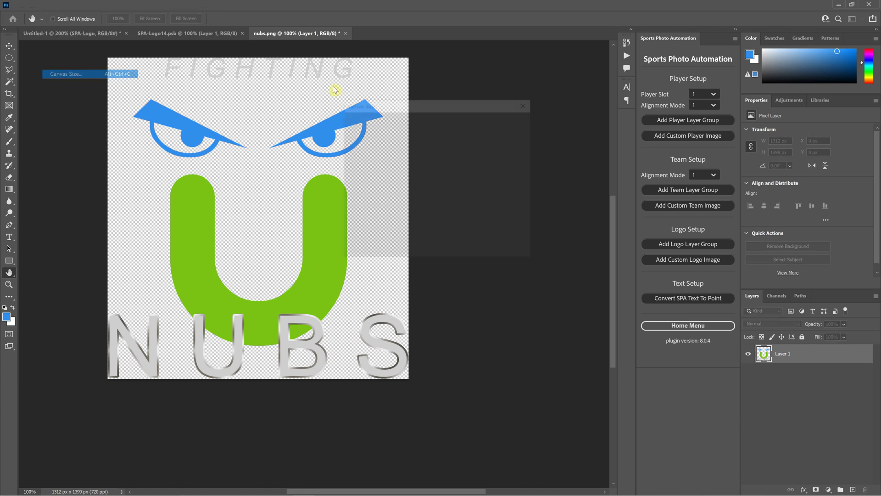
double_click(420, 163)
type("2200")
double_click(436, 177)
type("2000")
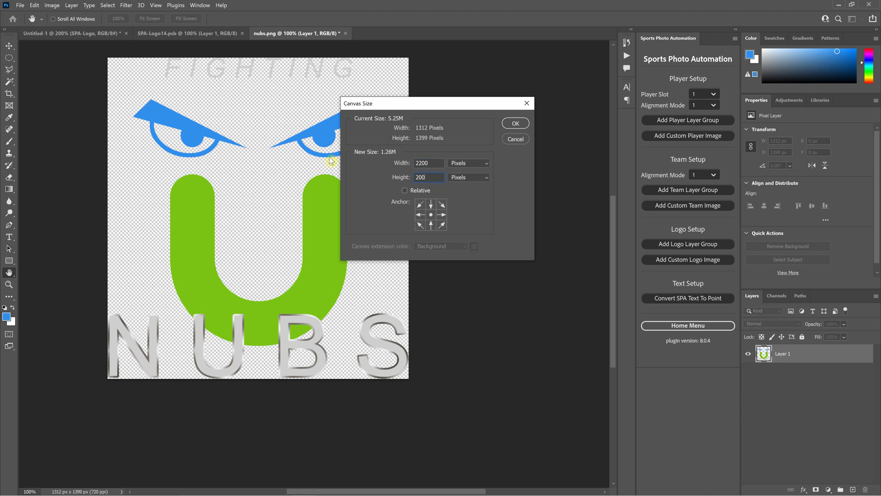
left_click(516, 123)
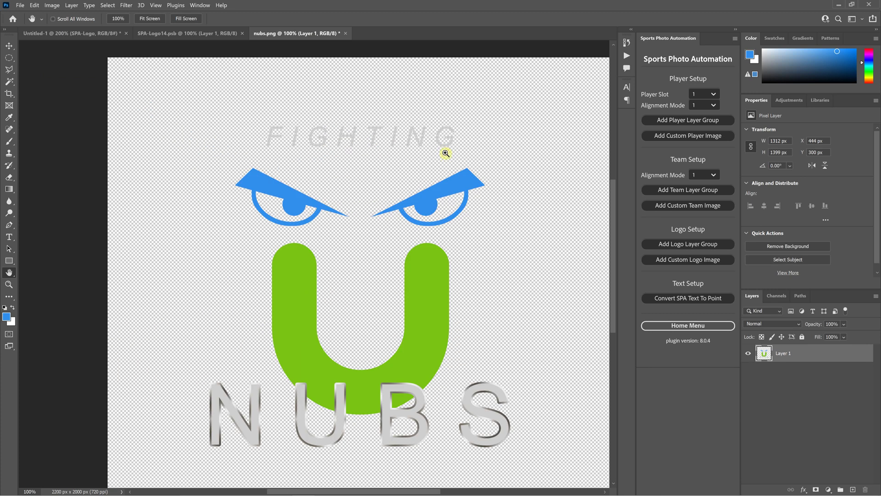
key("ctrl+minus")
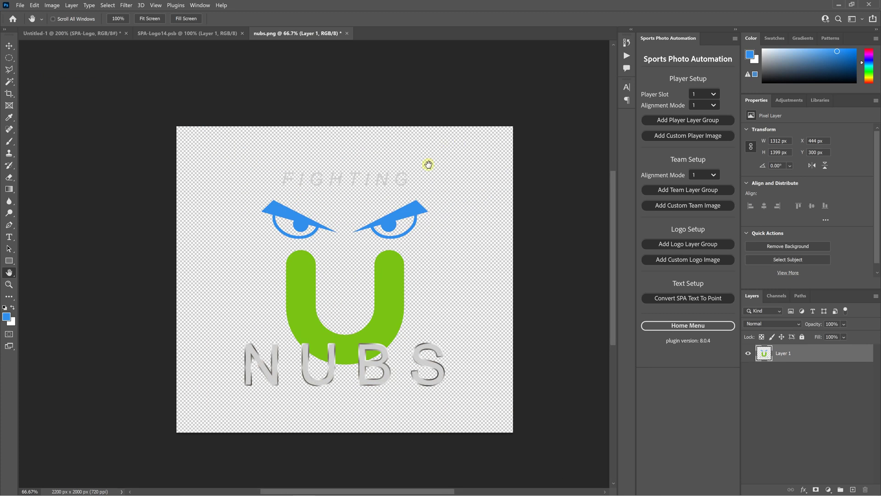
left_click_drag(204, 228, 205, 314)
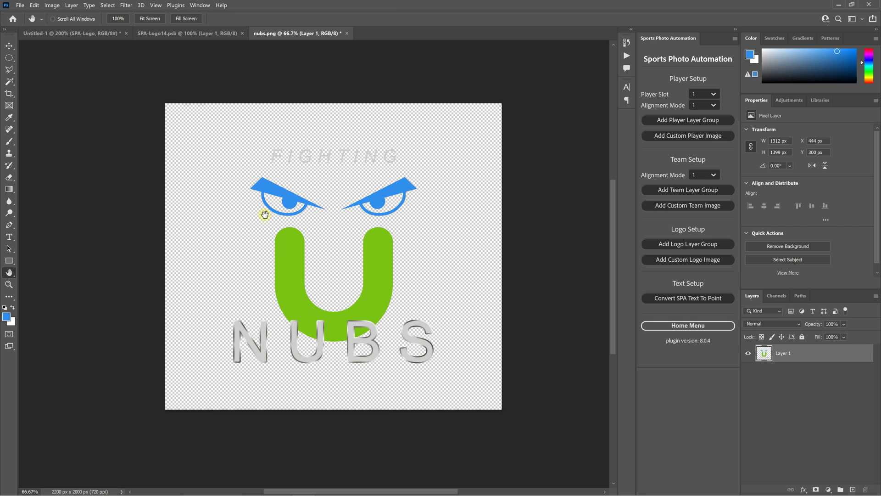
left_click(78, 35)
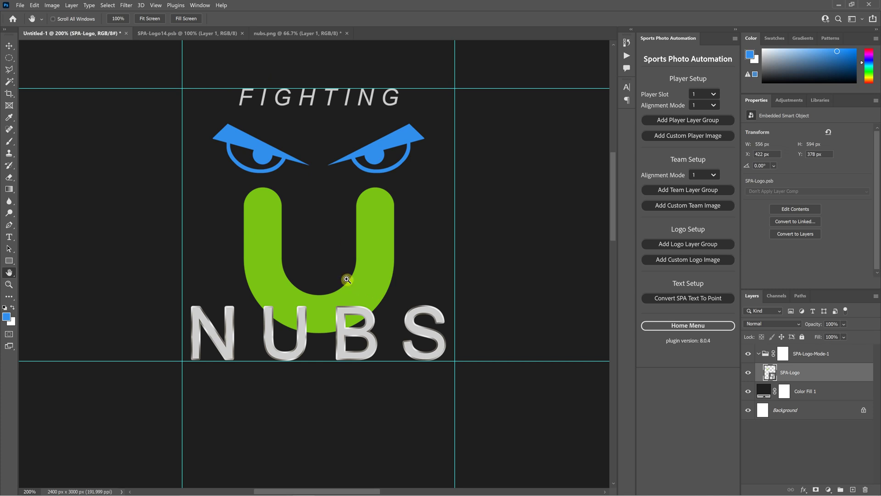
scroll(346, 279, "down", 5)
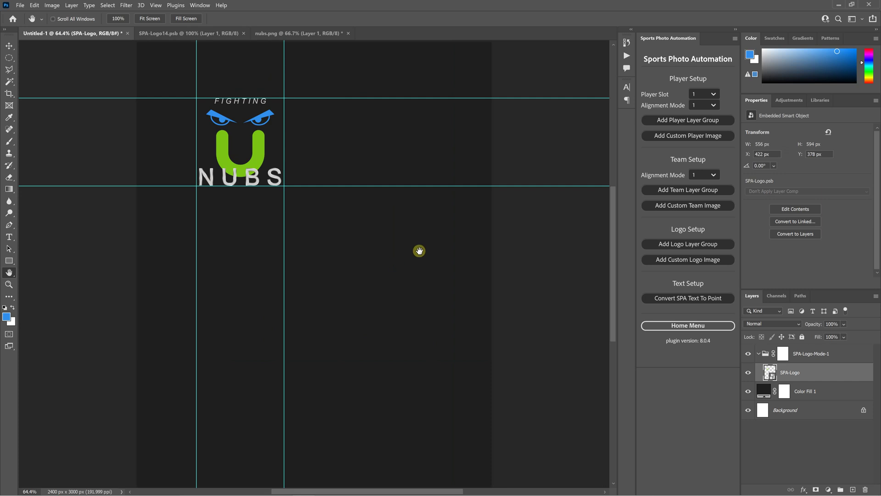
- Enable Replace Logo Graphics in the batch process settings, choose nubs.png as the logo image file, and cancel without running the batch
left_click(671, 325)
left_click(695, 117)
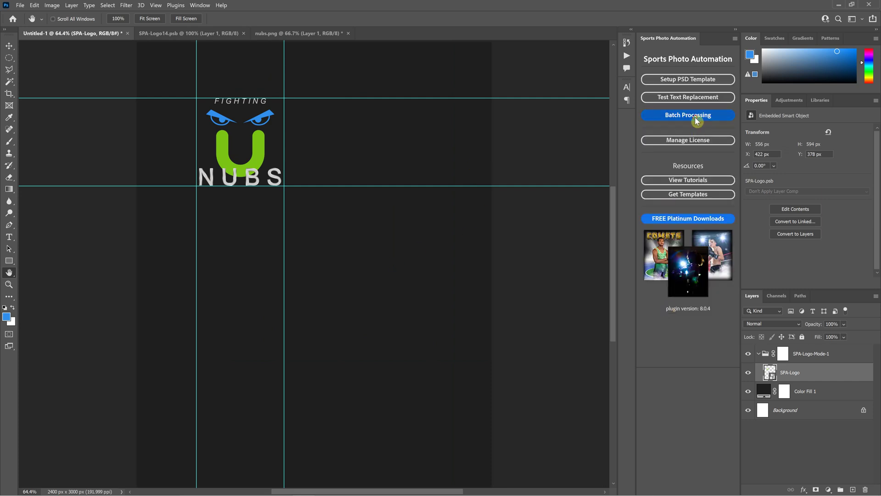
left_click_drag(210, 21, 481, 37)
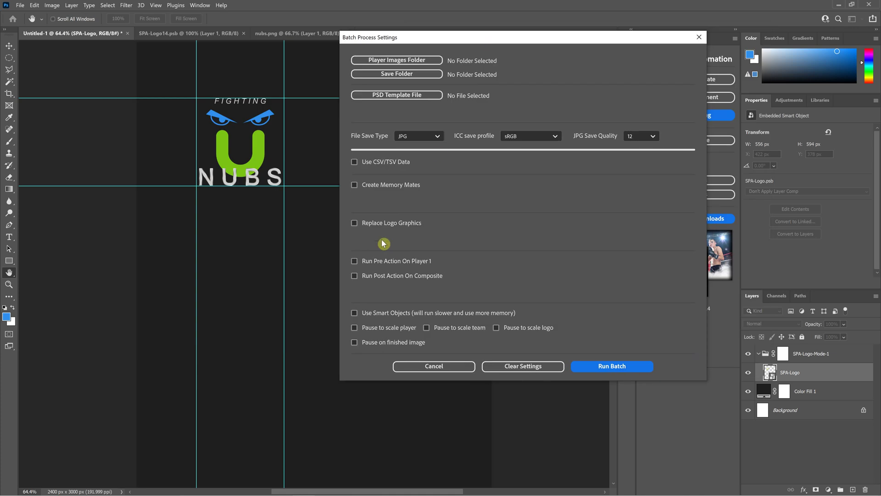
left_click(354, 223)
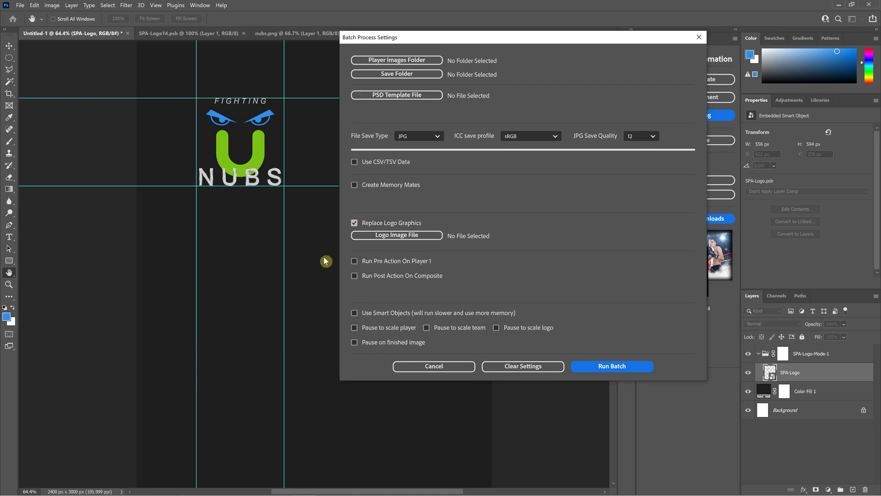
left_click(372, 235)
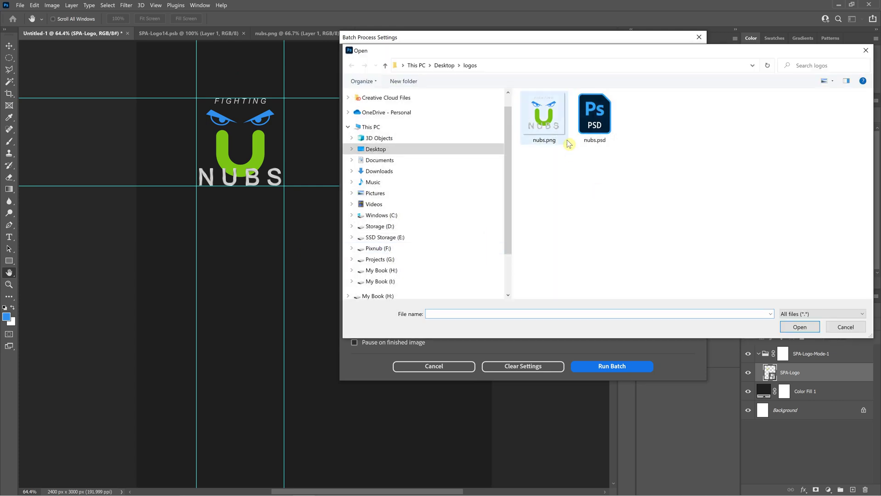
left_click(555, 131)
left_click(800, 326)
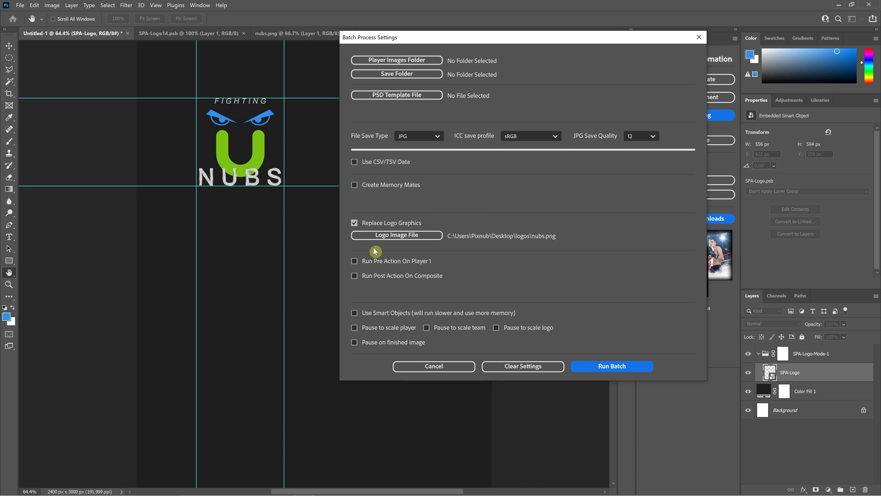
left_click(433, 369)
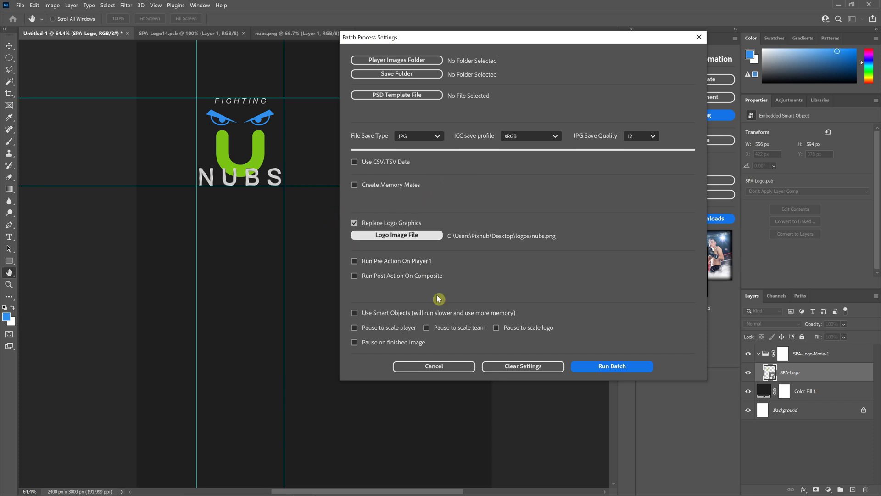
left_click(457, 366)
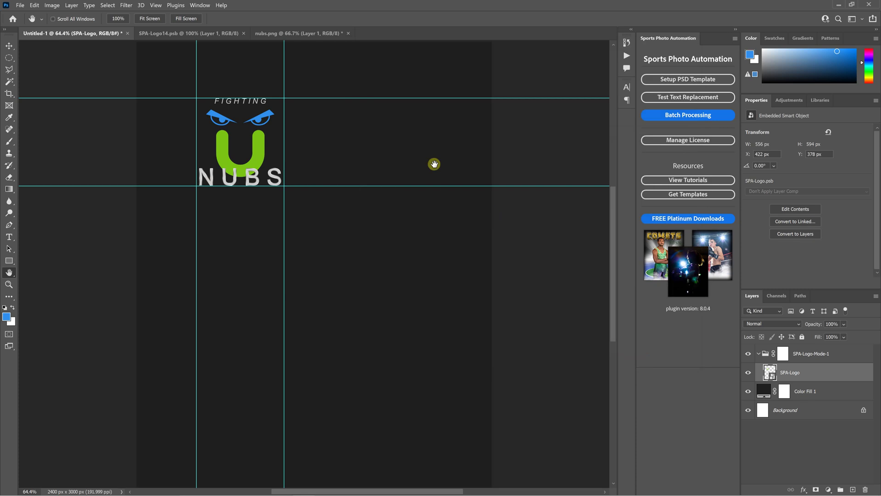